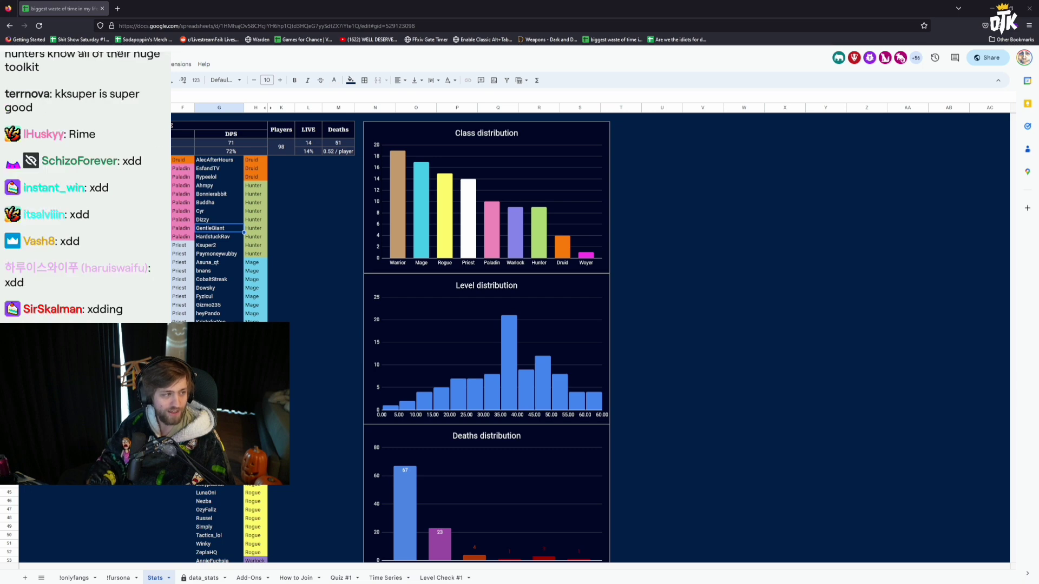
Enlarge the guild call's camera view, then close the guild stats spreadsheet to return to the game
key("alt+Tab")
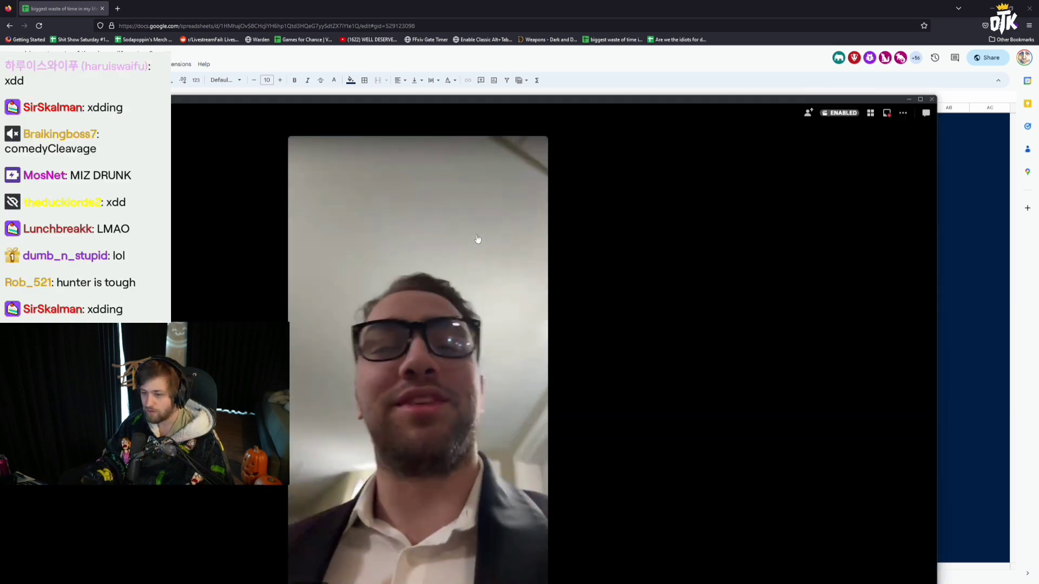
double_click(508, 99)
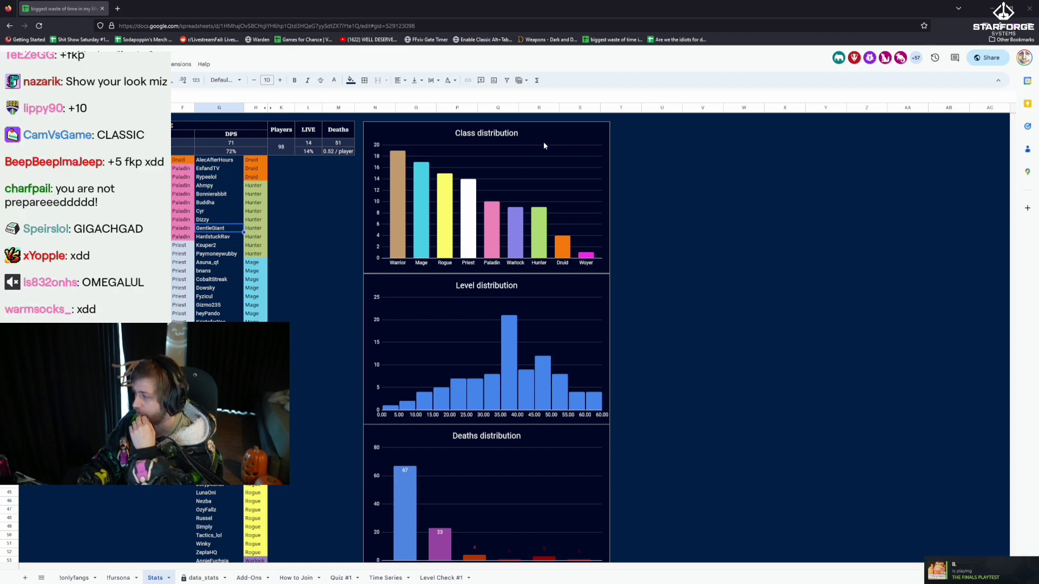
left_click(104, 9)
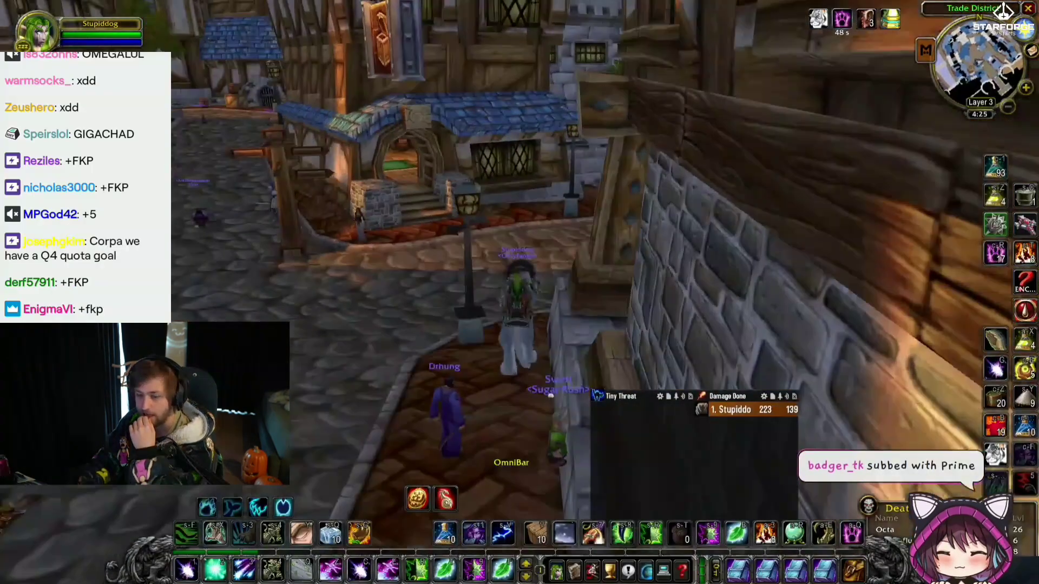